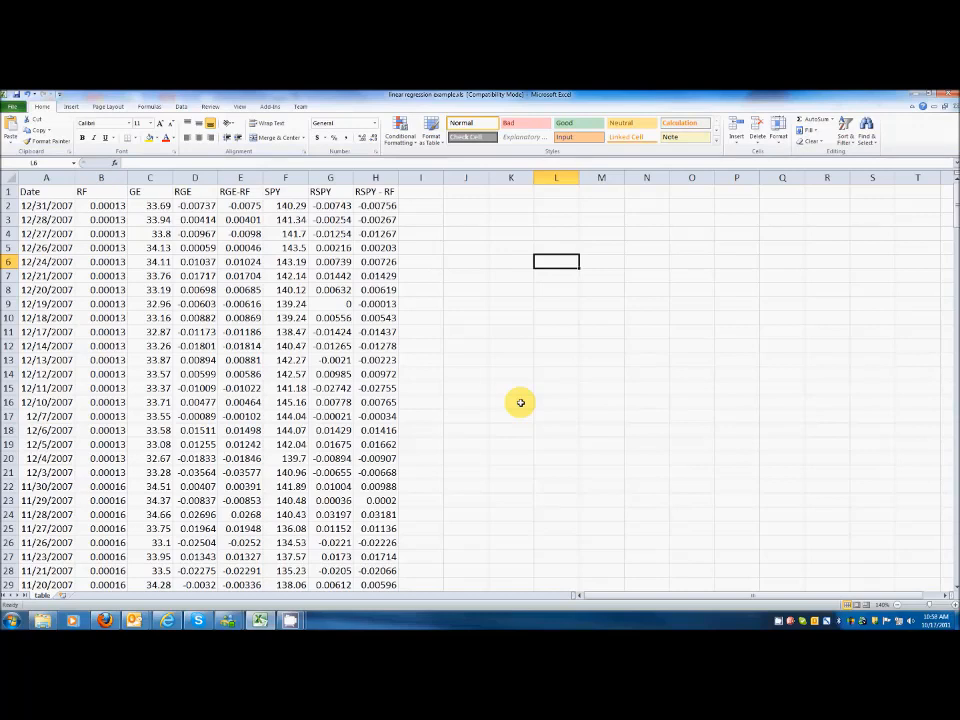
- Inspect the return formulas in the first data row of the RGE and RSPY columns
left_click(201, 205)
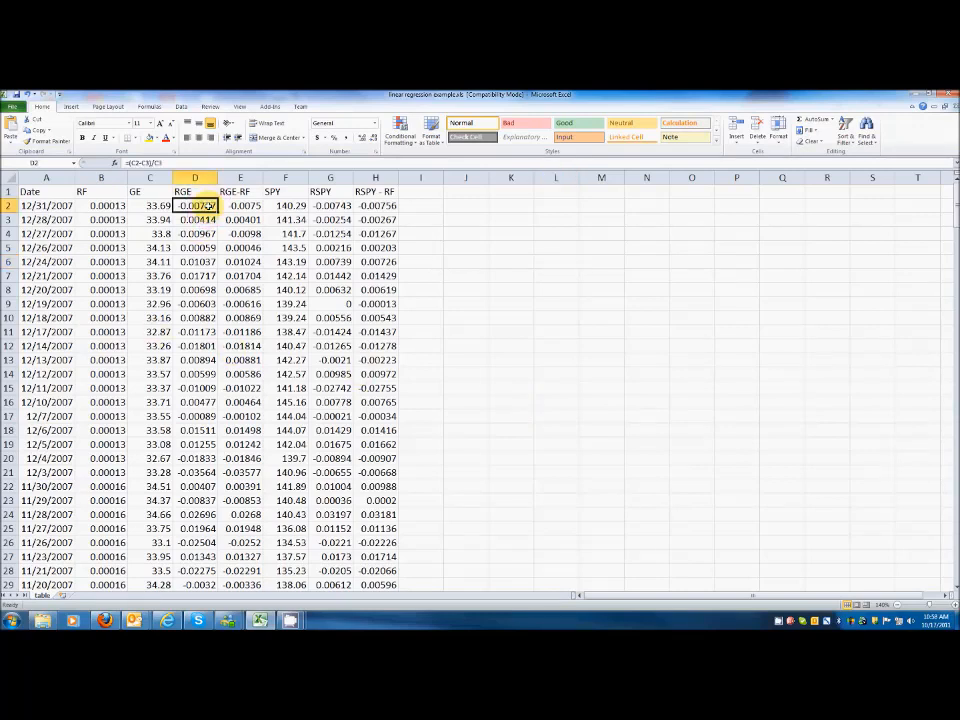
key("F2")
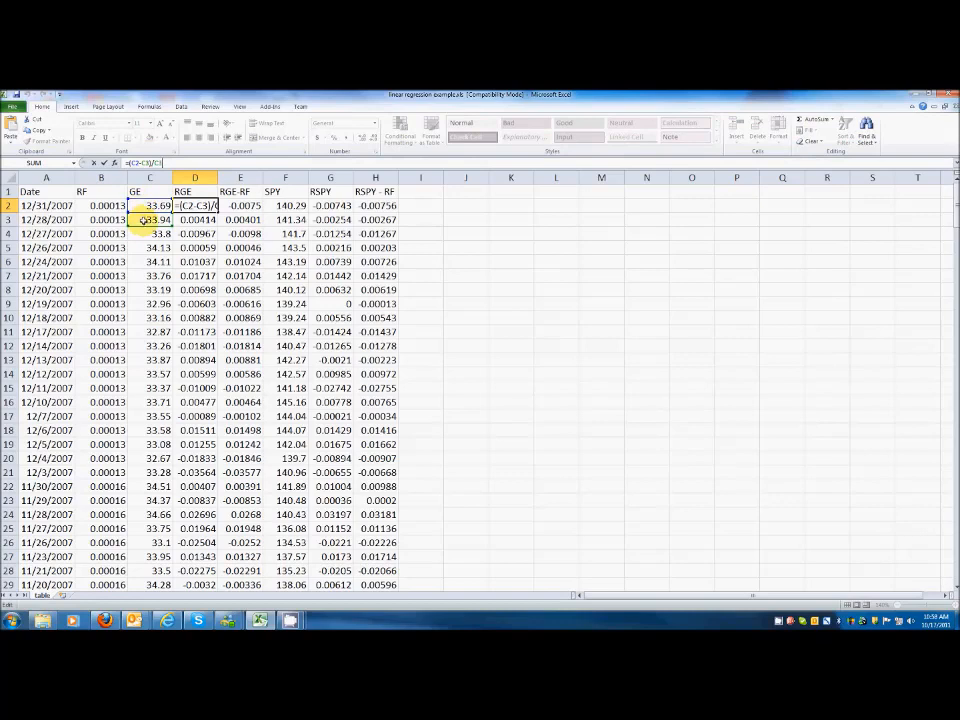
left_click(459, 217)
left_click(336, 206)
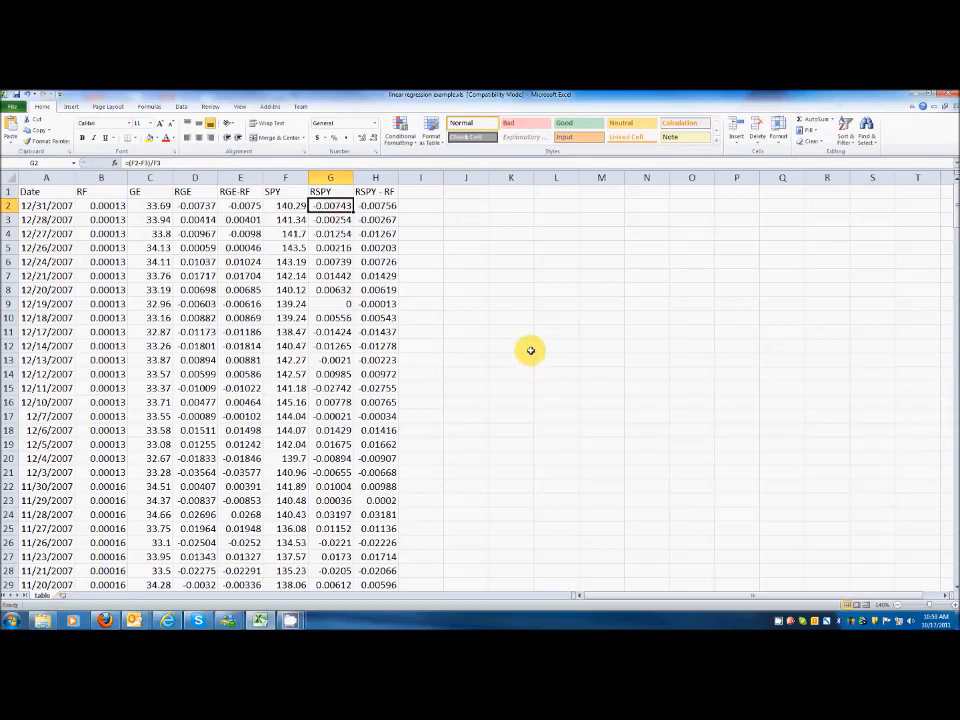
left_click(174, 160)
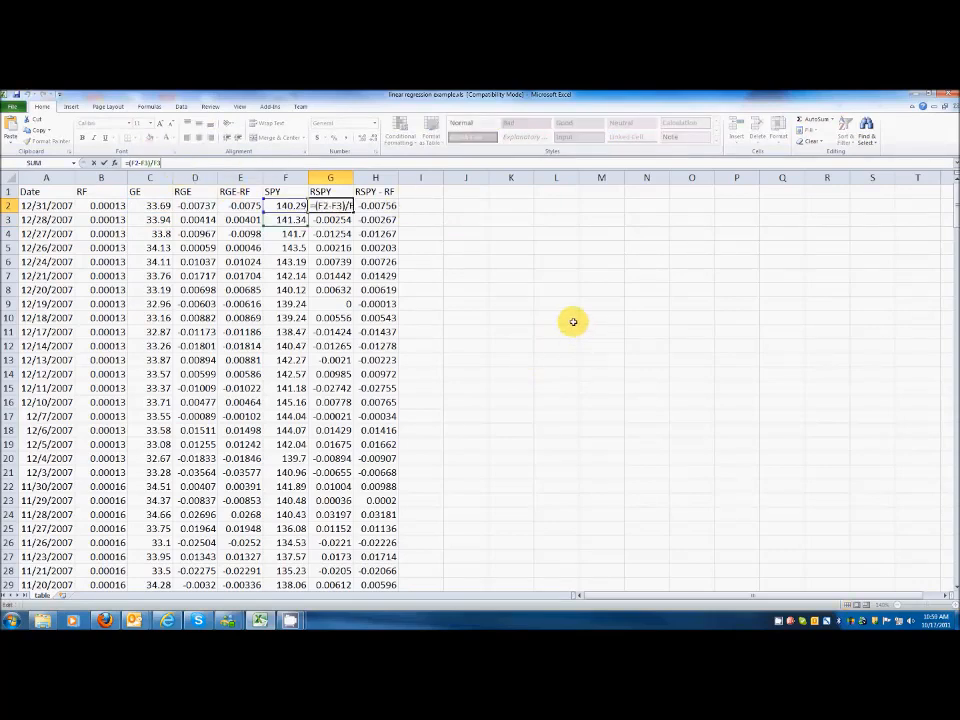
left_click(561, 319)
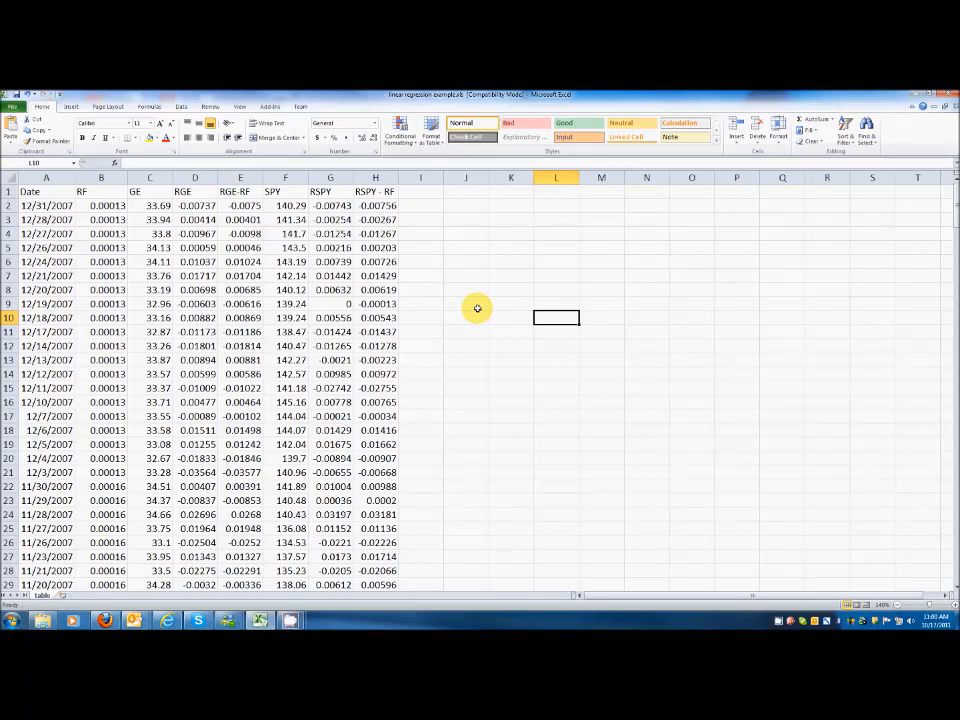
- Enable the Analysis ToolPak add-in
left_click(185, 107)
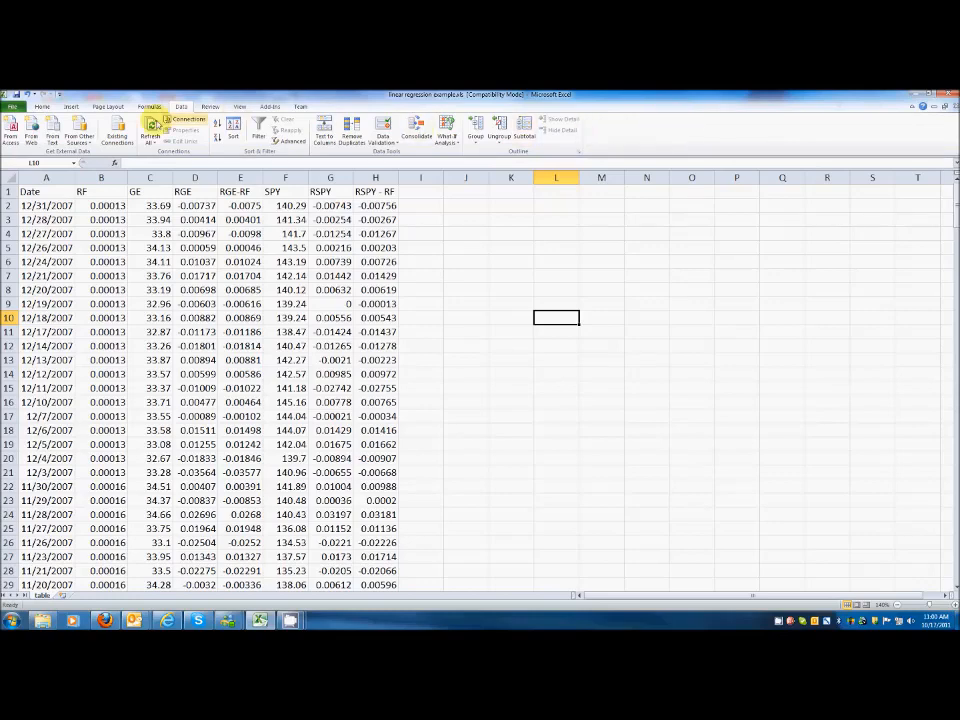
left_click(10, 107)
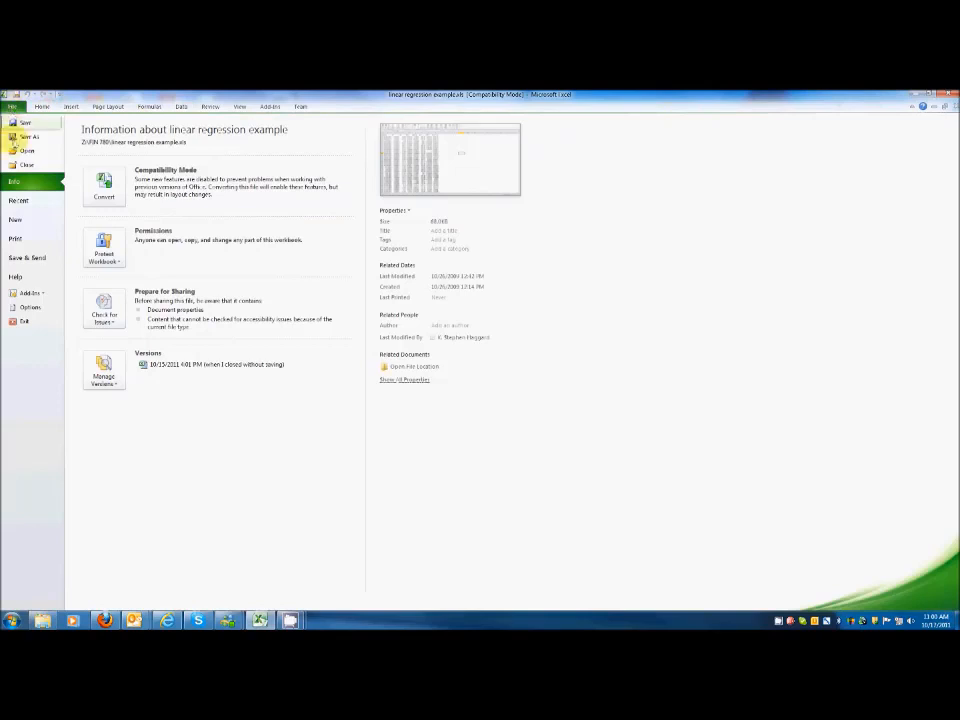
left_click(29, 308)
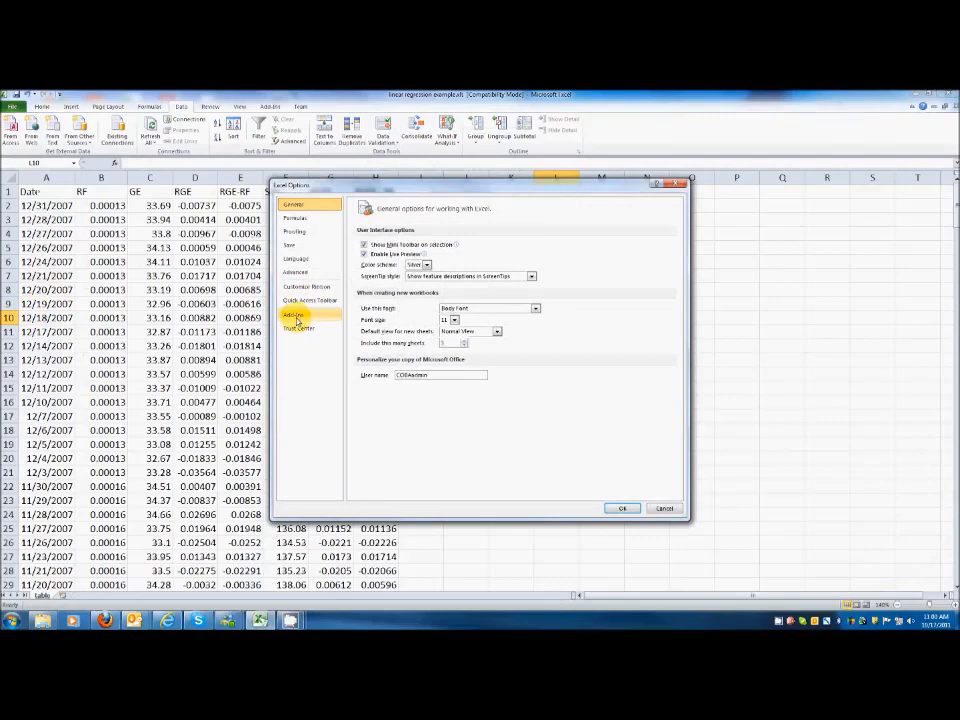
left_click(295, 316)
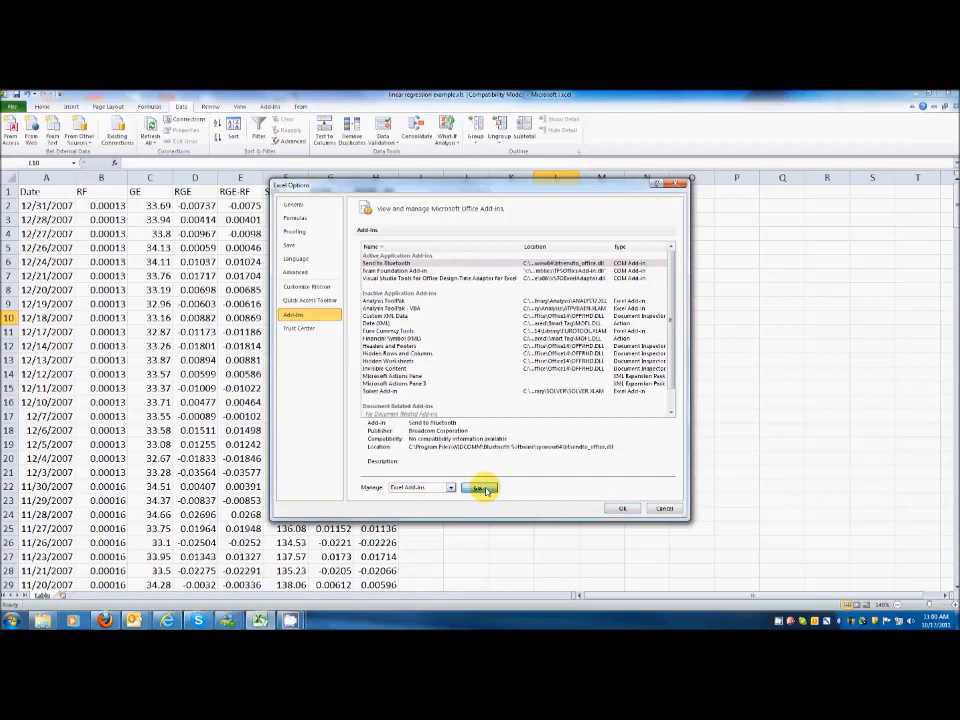
left_click(483, 489)
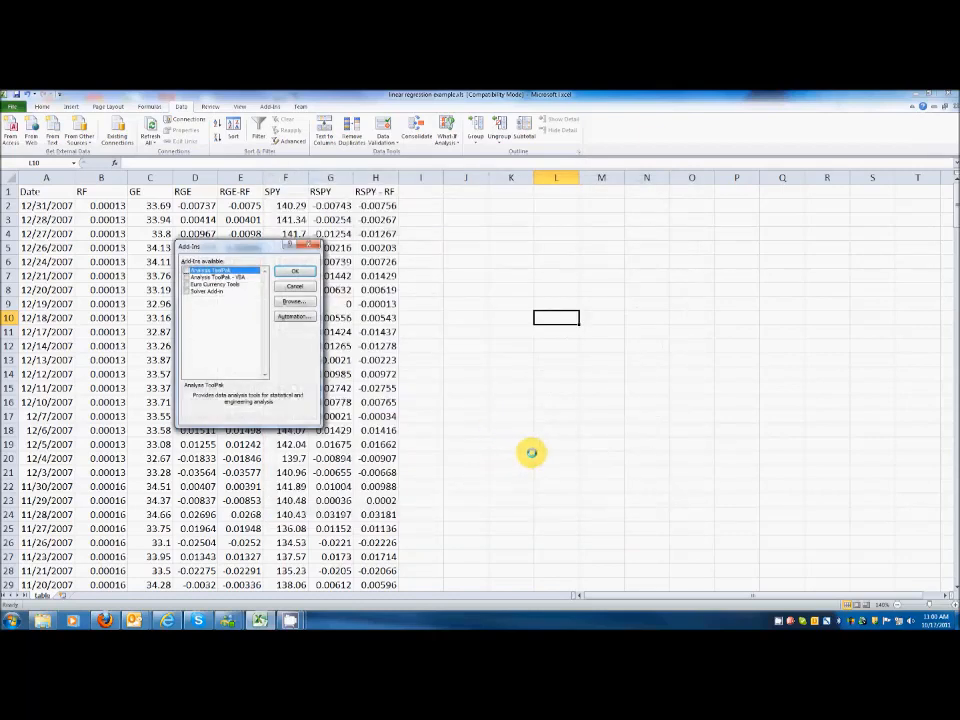
left_click(187, 271)
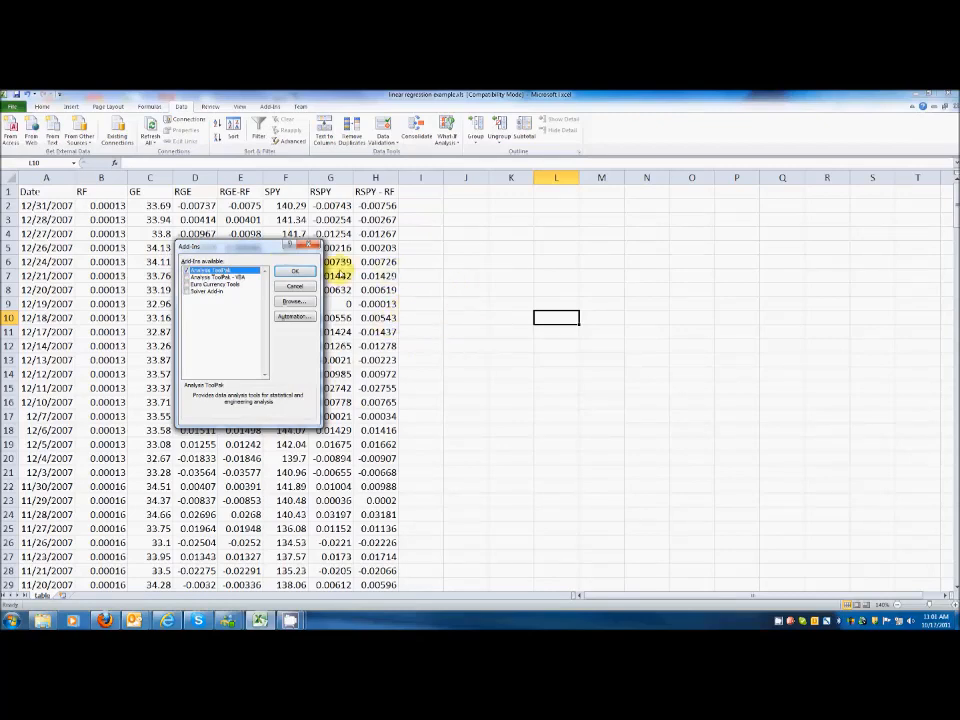
left_click(293, 272)
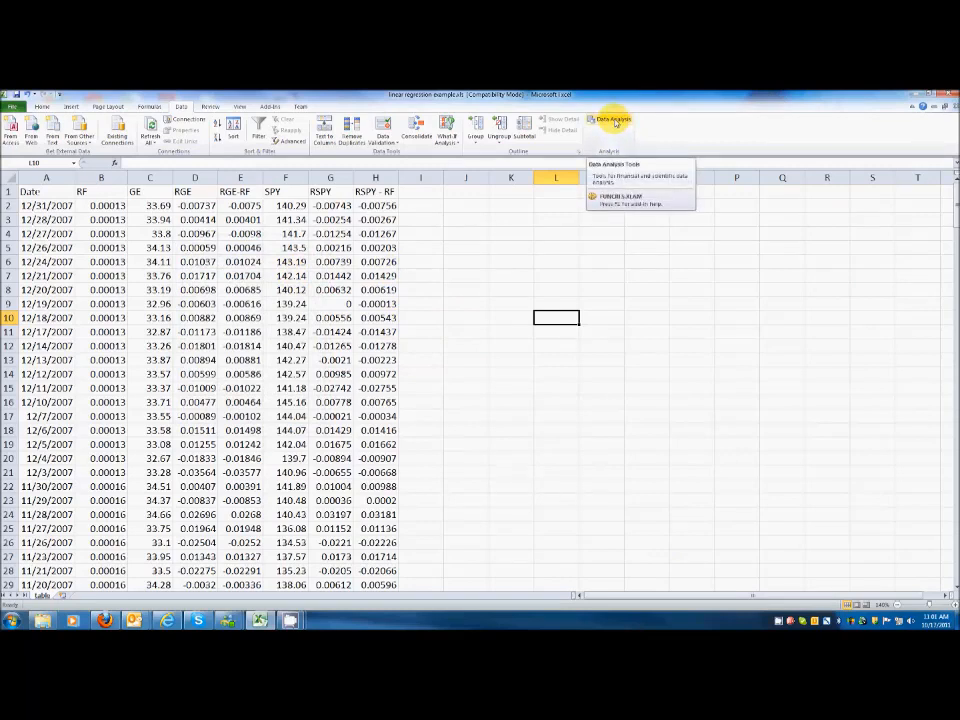
- Run a Regression analysis with Y range E2:E252 (RGE-RF) and X range H2:H252 (RSPY - RF), outputting to a new worksheet
left_click(615, 122)
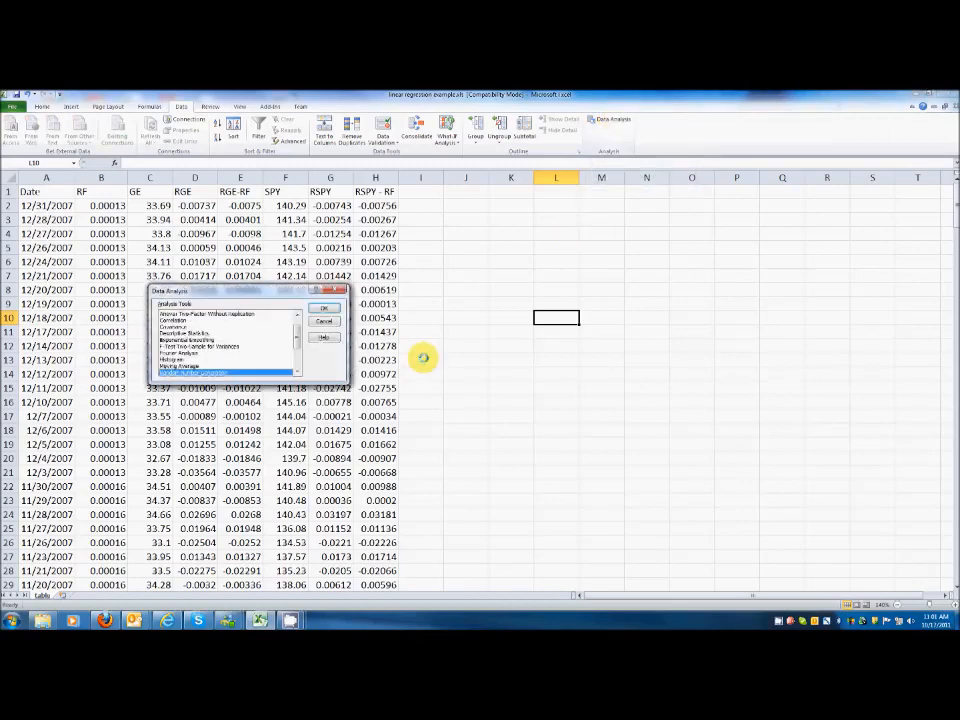
scroll(297, 330, "up", 1)
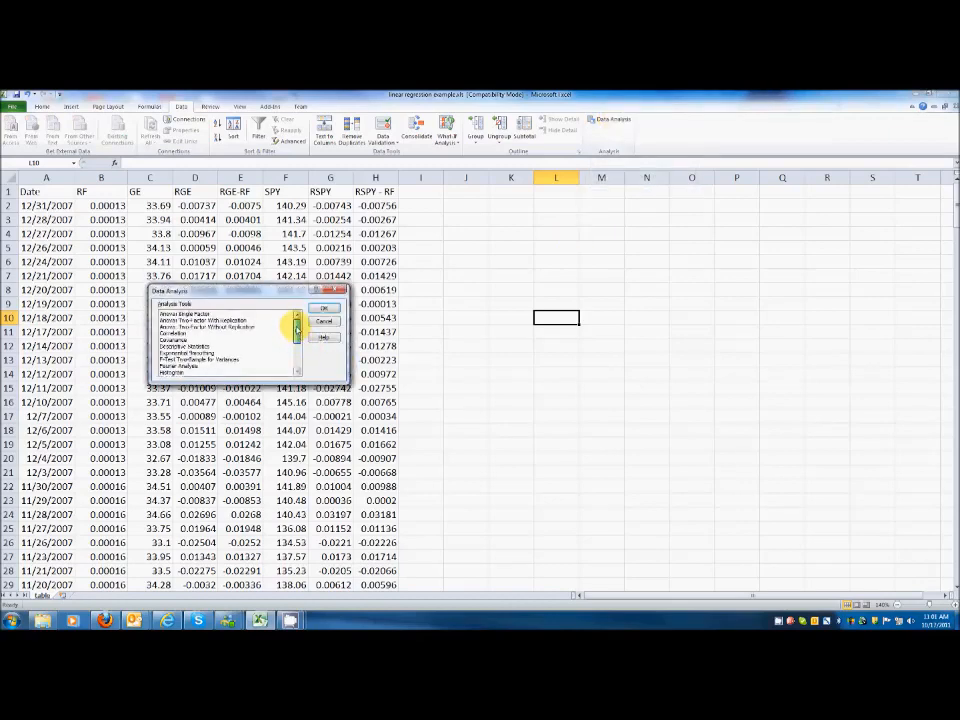
left_click_drag(297, 330, 288, 354)
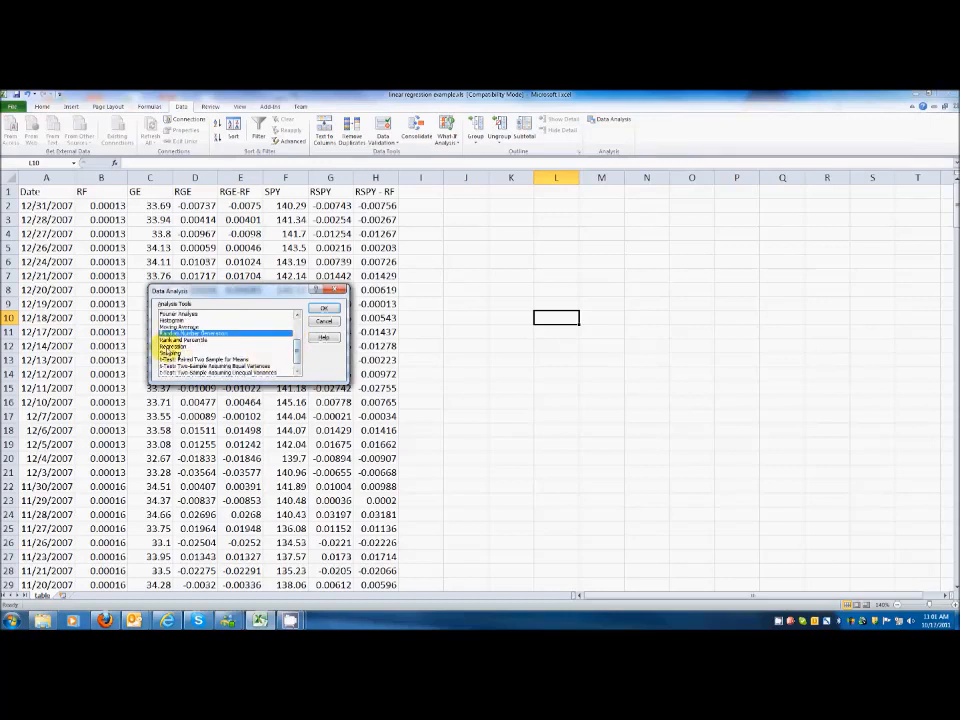
left_click(170, 346)
left_click(321, 308)
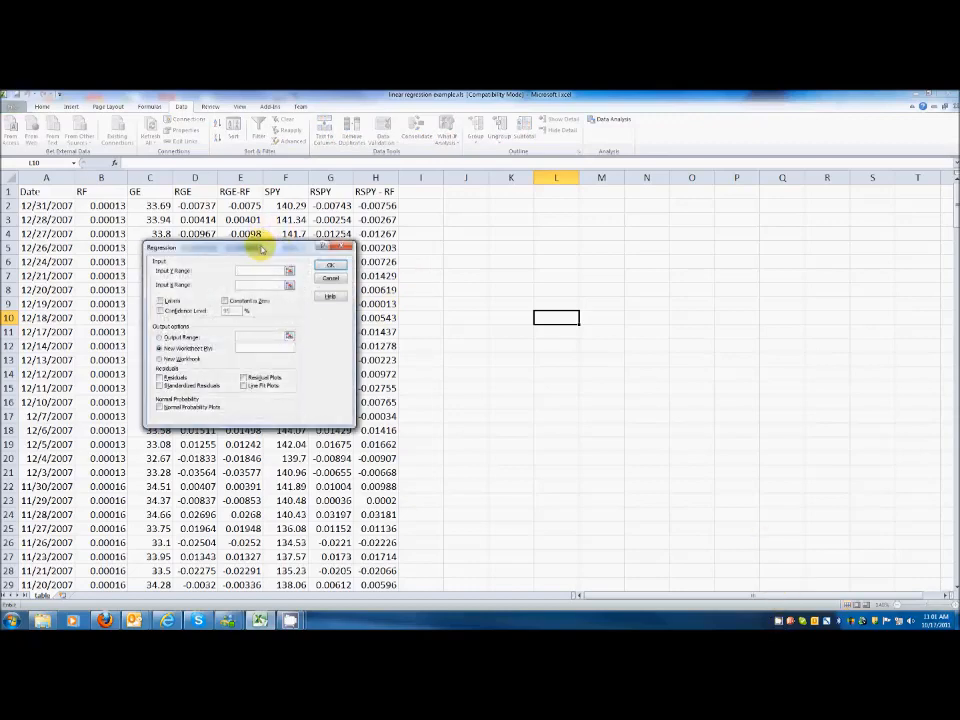
left_click_drag(258, 249, 592, 222)
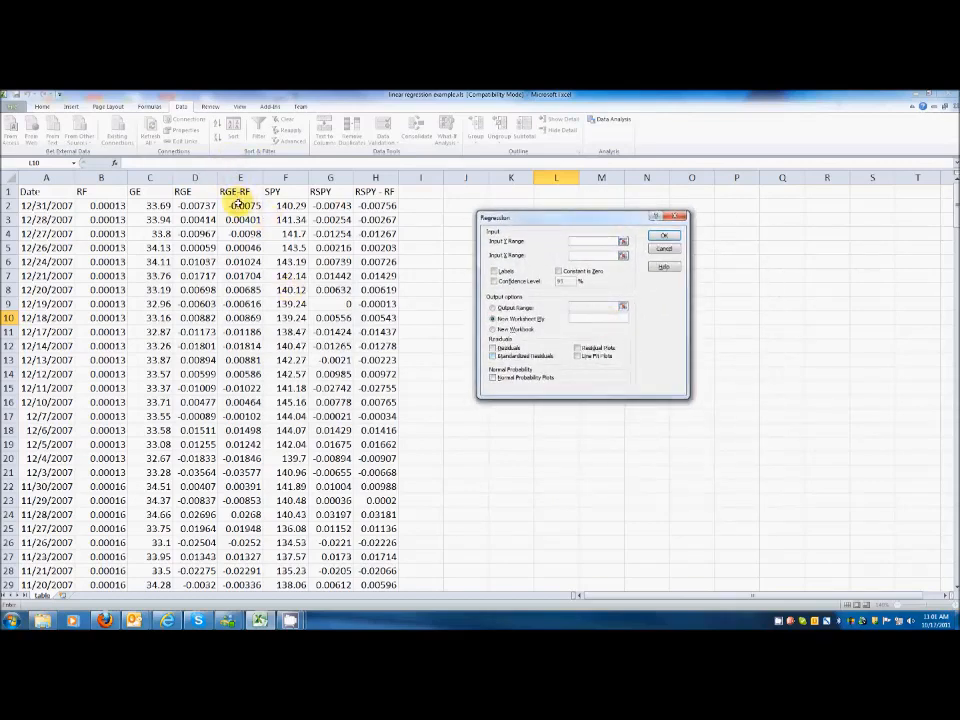
left_click_drag(237, 204, 240, 556)
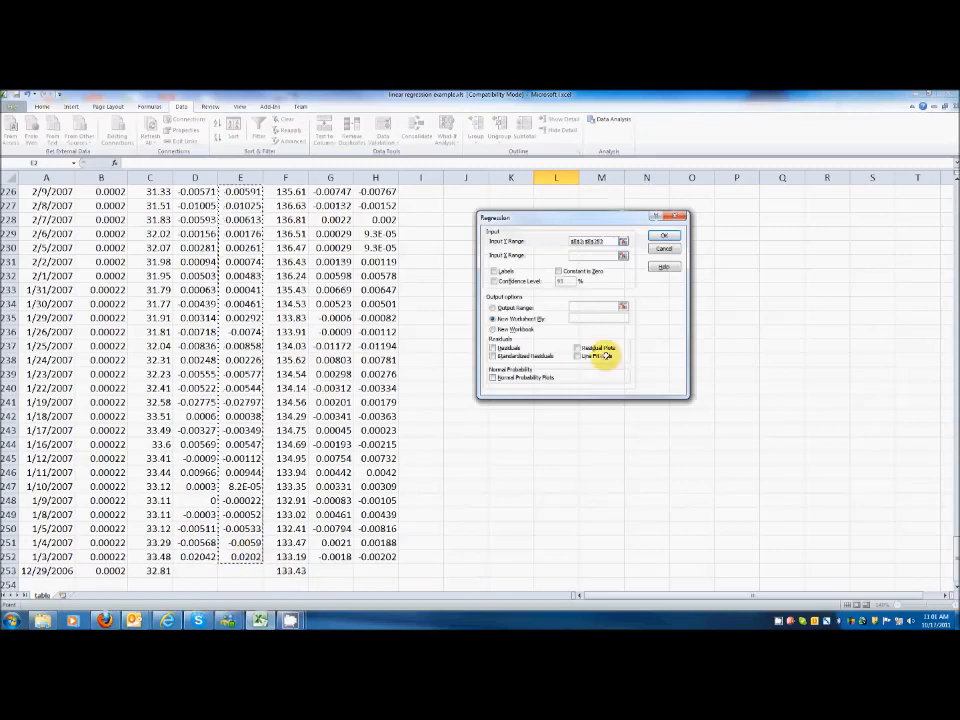
left_click(586, 256)
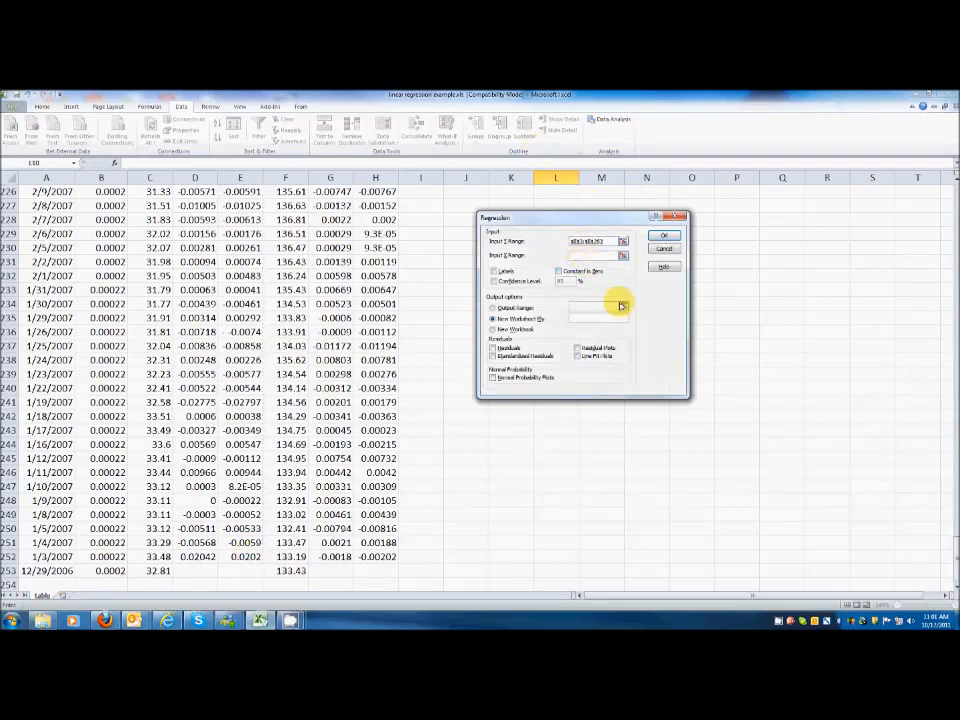
left_click_drag(372, 559, 377, 210)
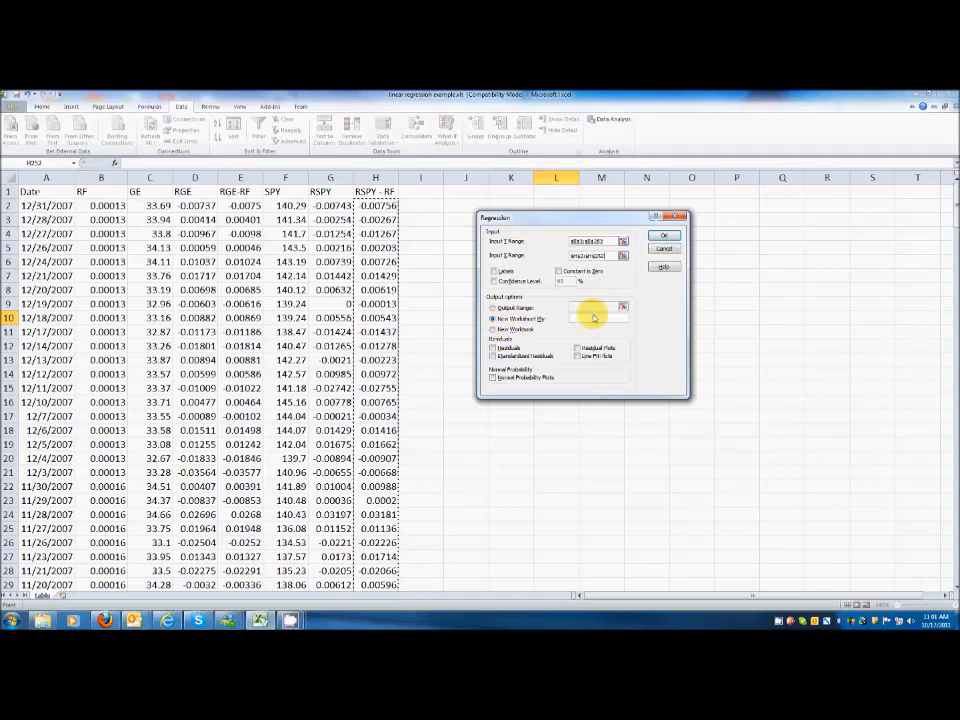
left_click(664, 235)
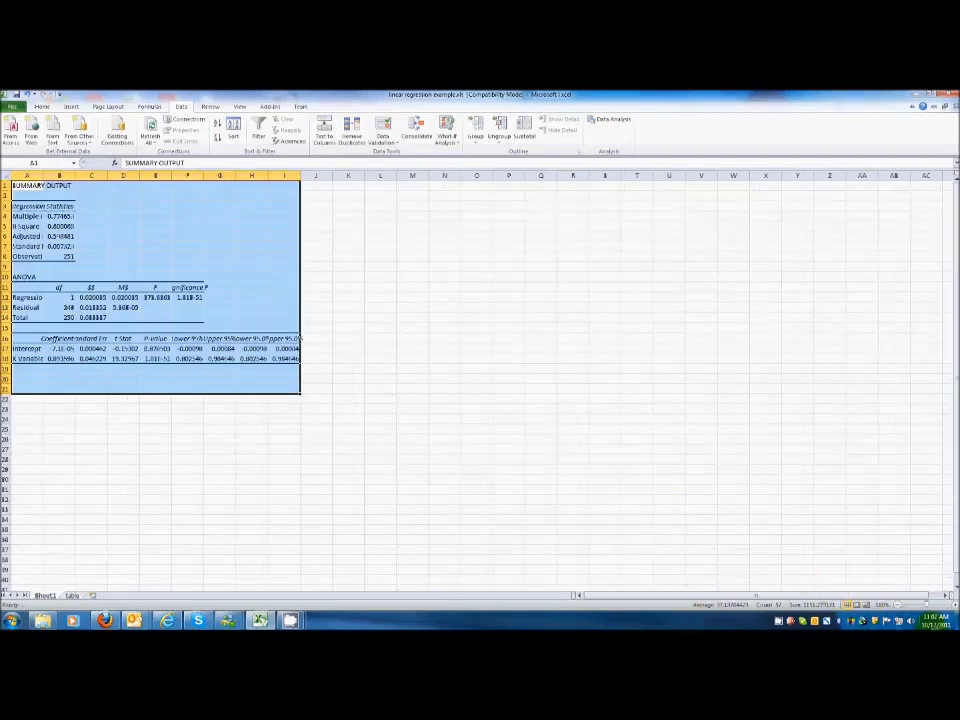
- Autofit the widths of columns A through I in the regression summary output
left_click(945, 605)
left_click(945, 605)
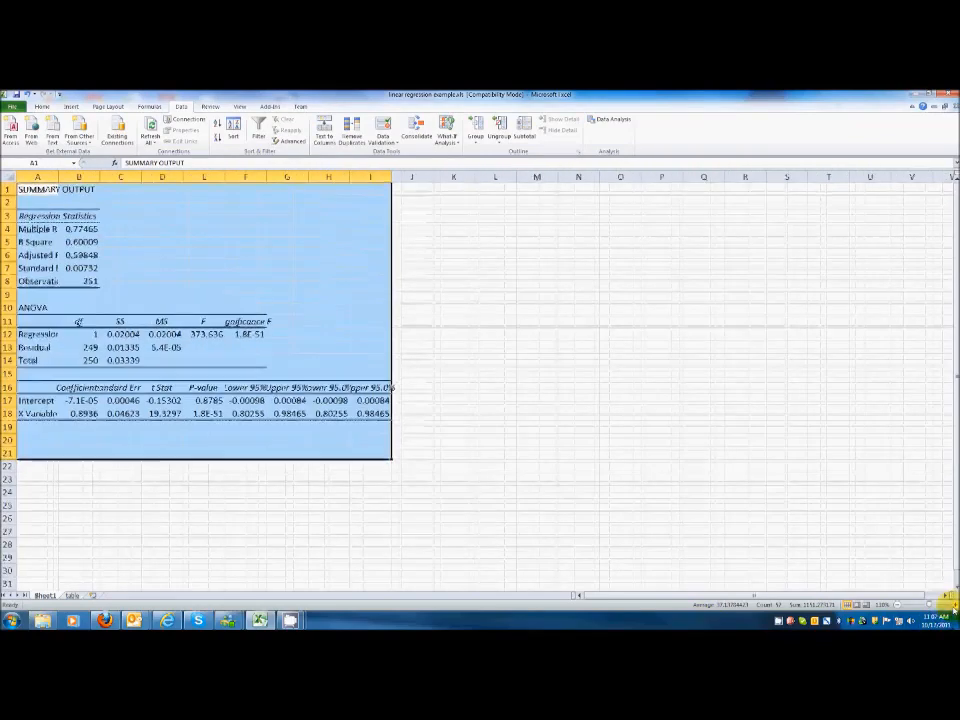
left_click(945, 605)
left_click(945, 605)
left_click(945, 605)
left_click(945, 605)
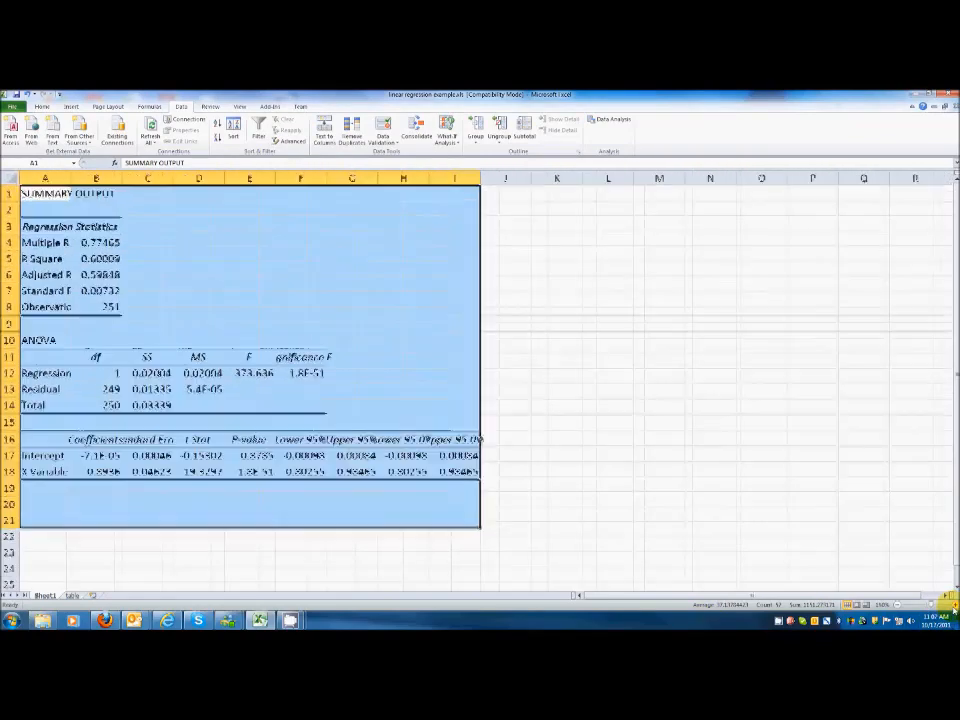
double_click(72, 178)
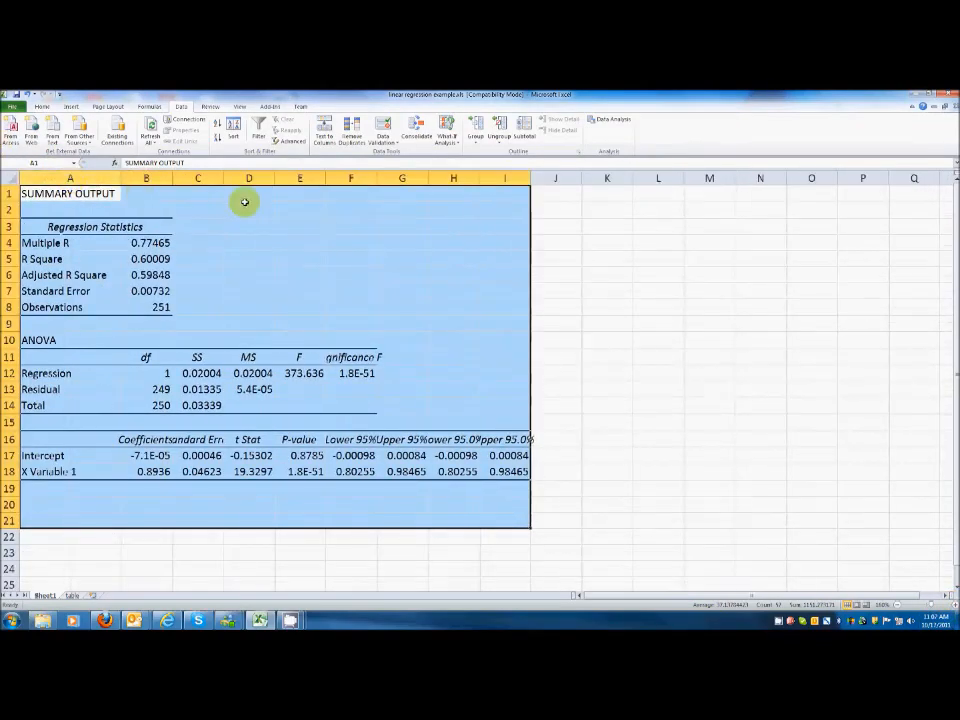
double_click(170, 178)
double_click(245, 178)
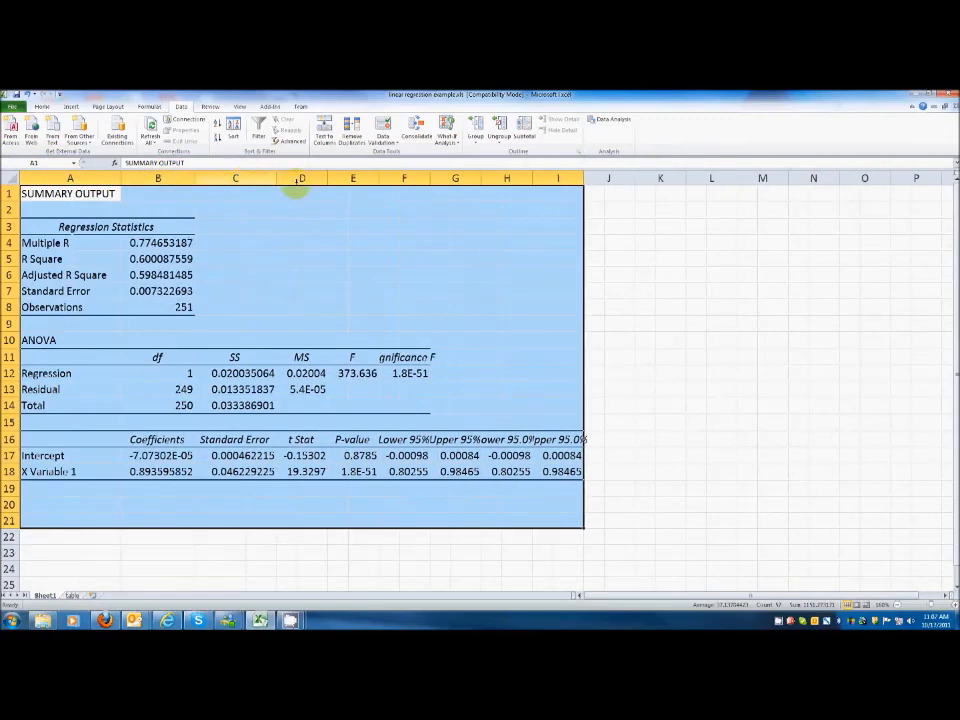
double_click(326, 180)
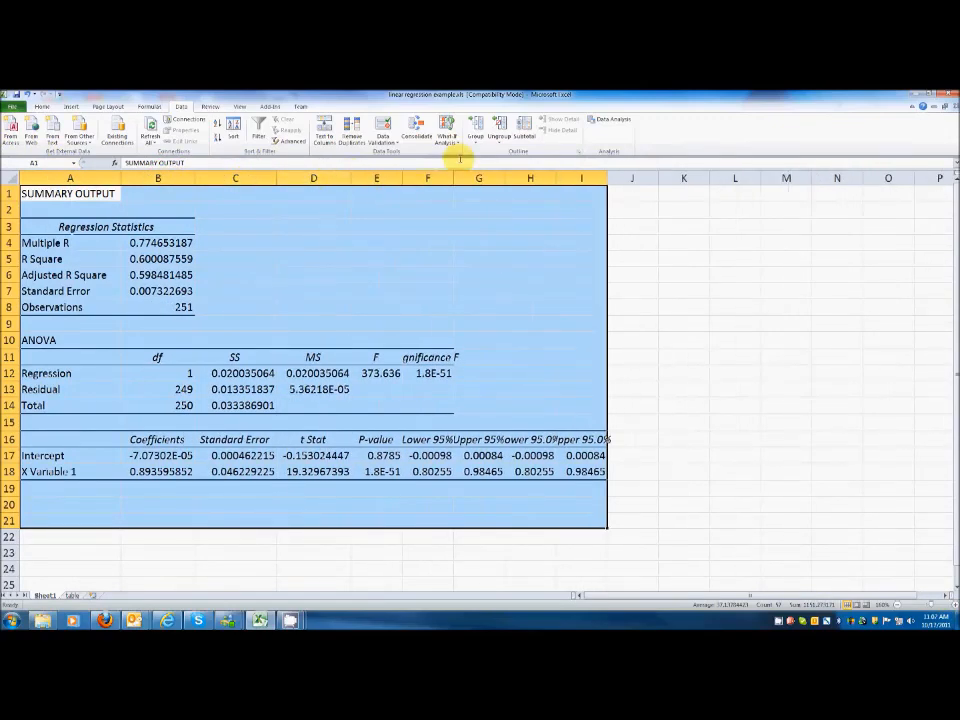
double_click(402, 178)
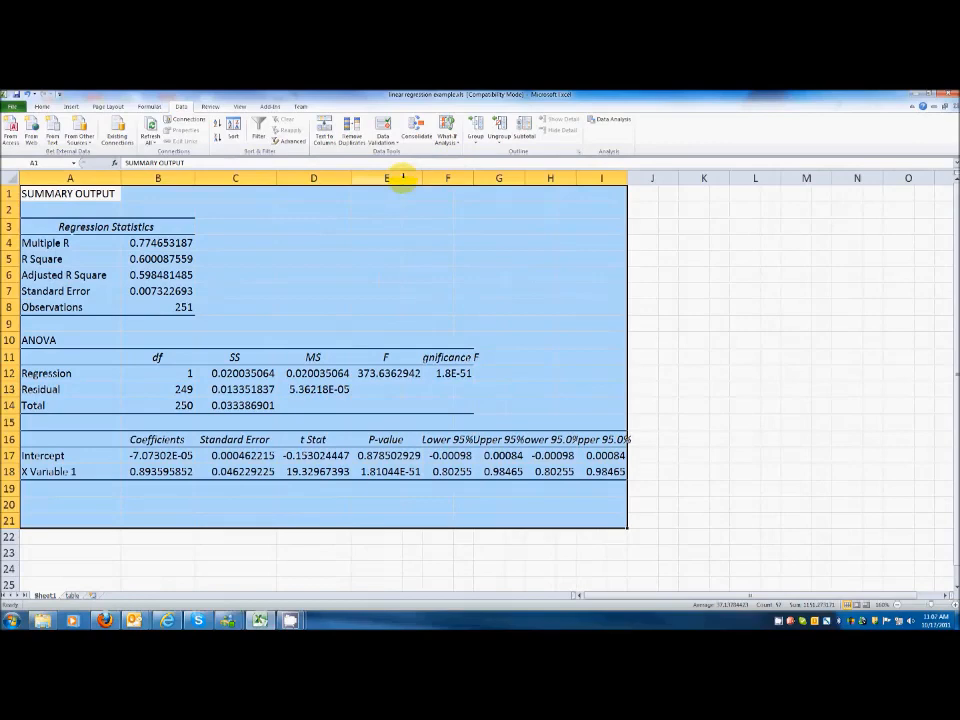
left_click(462, 180)
double_click(471, 180)
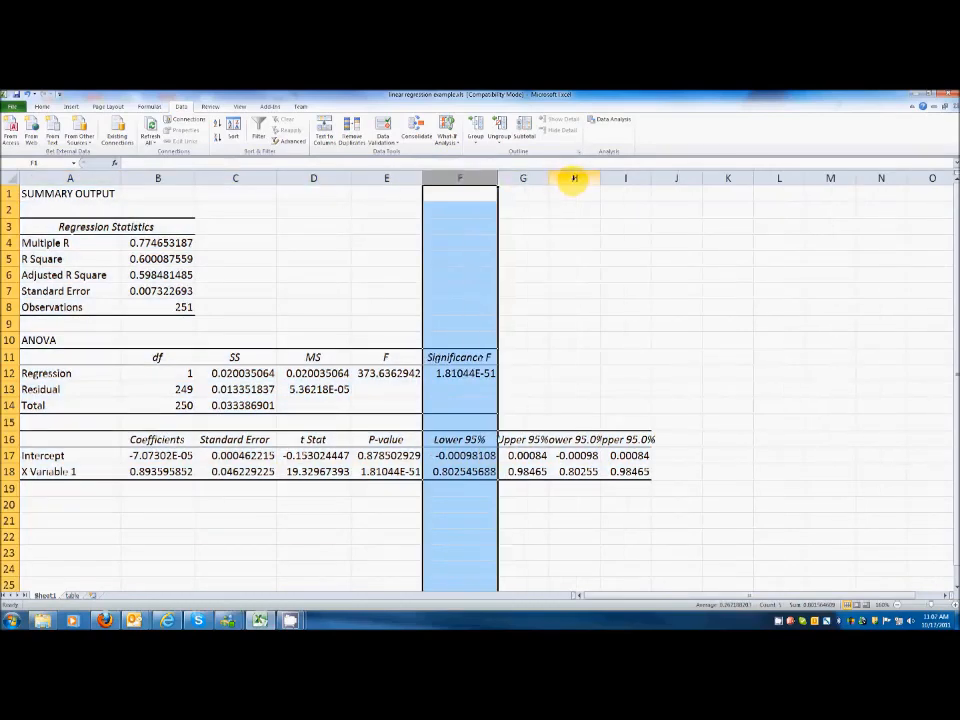
double_click(548, 178)
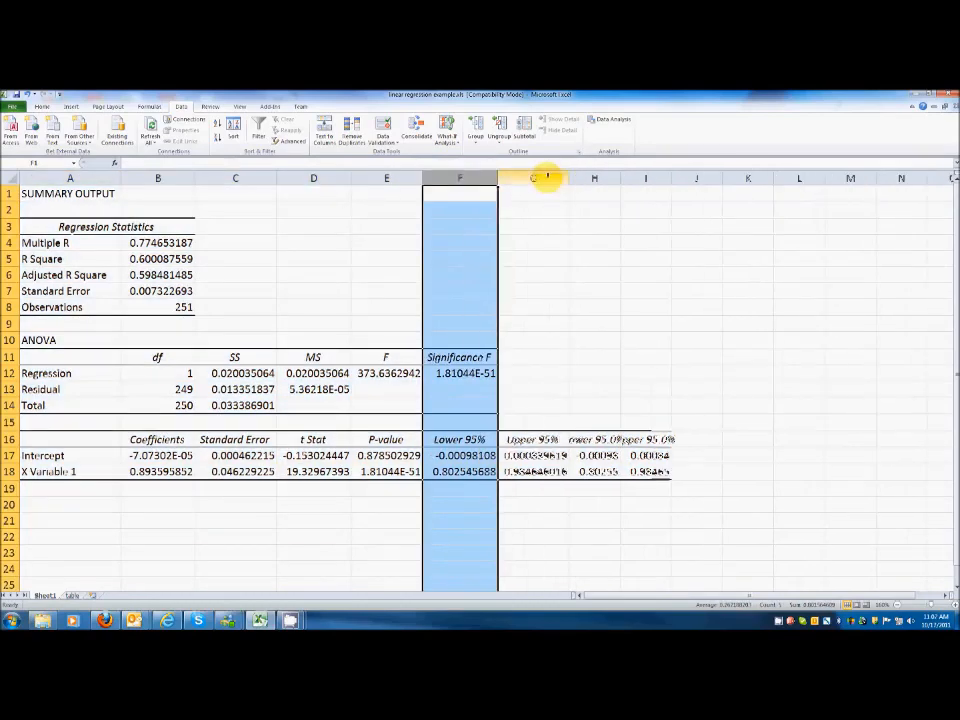
double_click(618, 178)
double_click(689, 178)
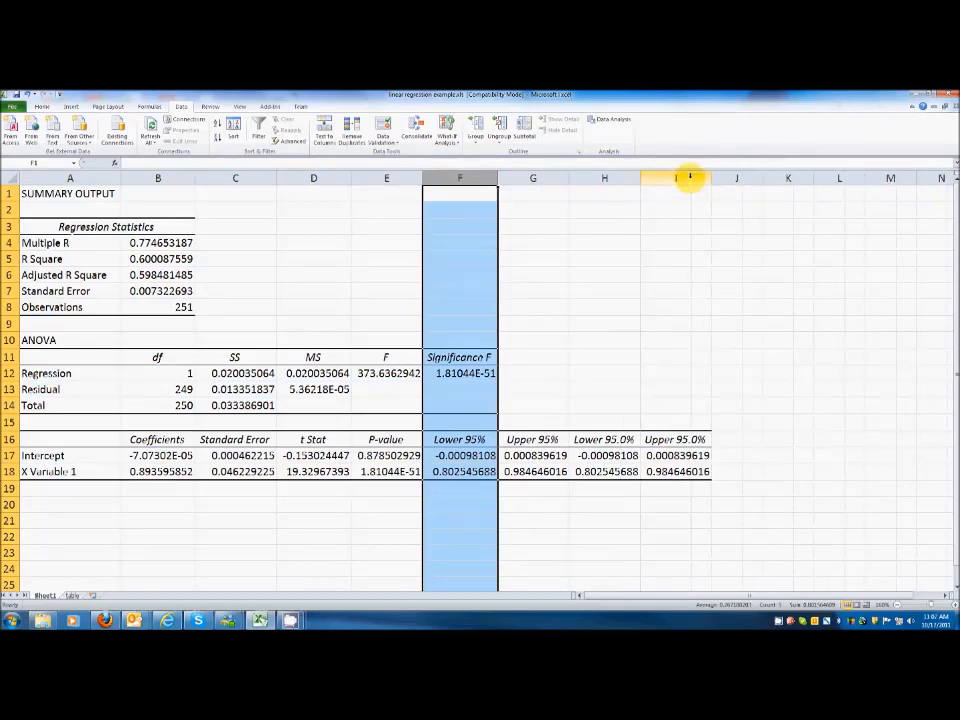
left_click(806, 390)
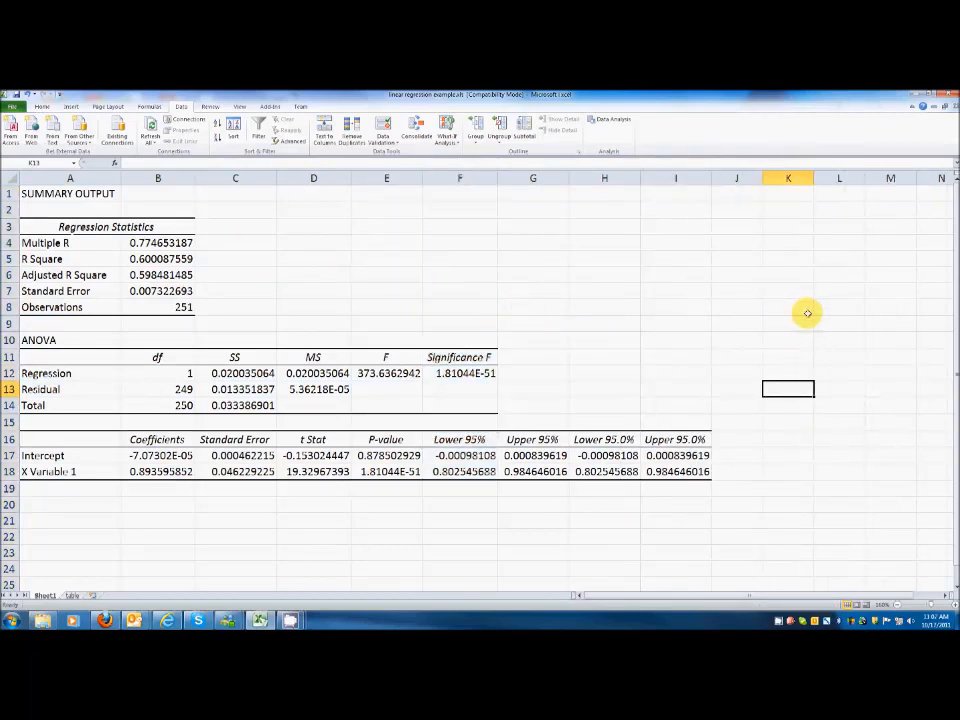
- Examine the R Square, the intercept's coefficient and t Stat, and the X Variable 1 coefficient in the regression output
left_click(178, 260)
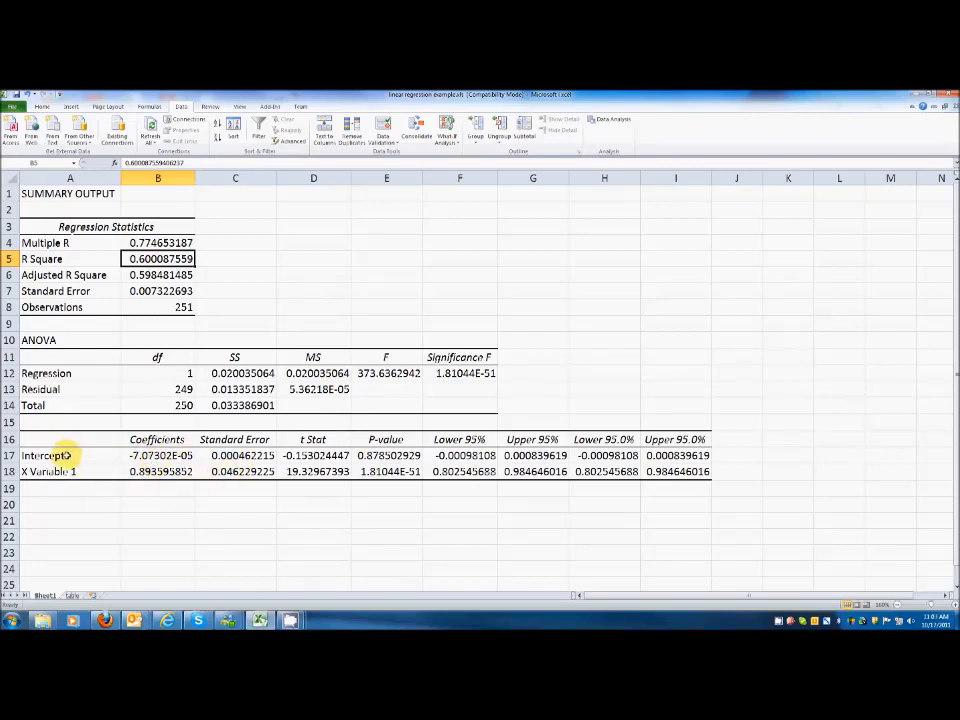
left_click(150, 455)
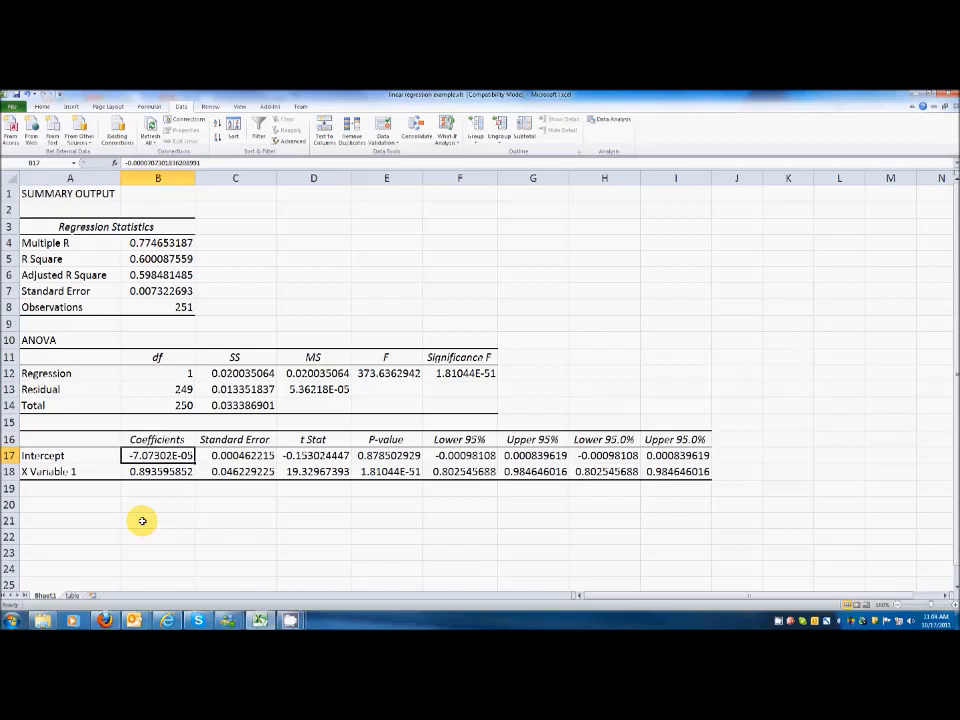
left_click(333, 455)
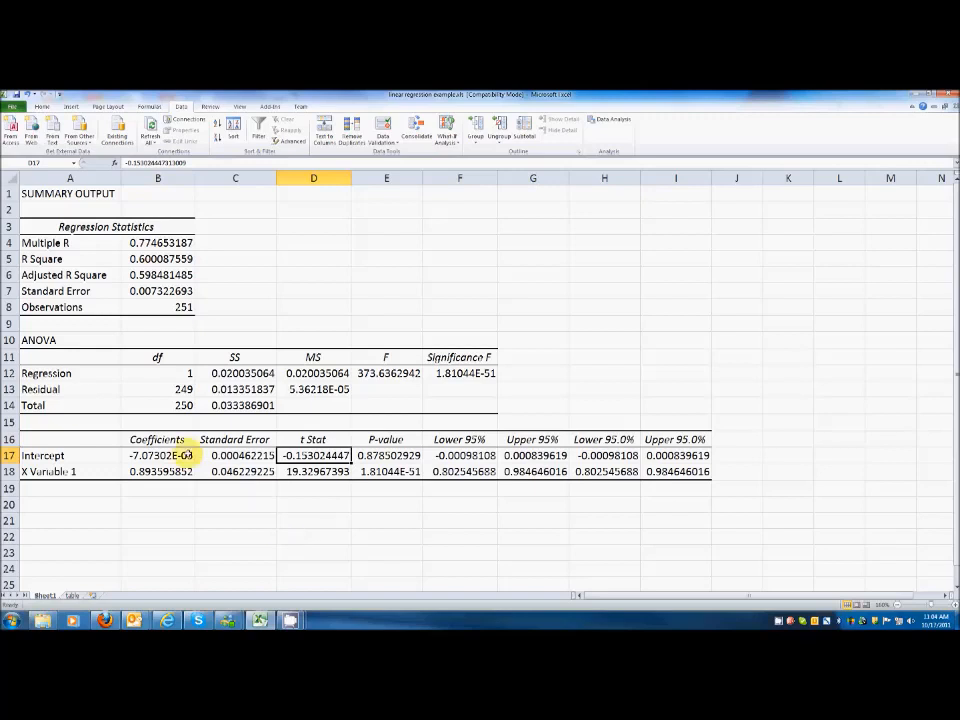
left_click(158, 472)
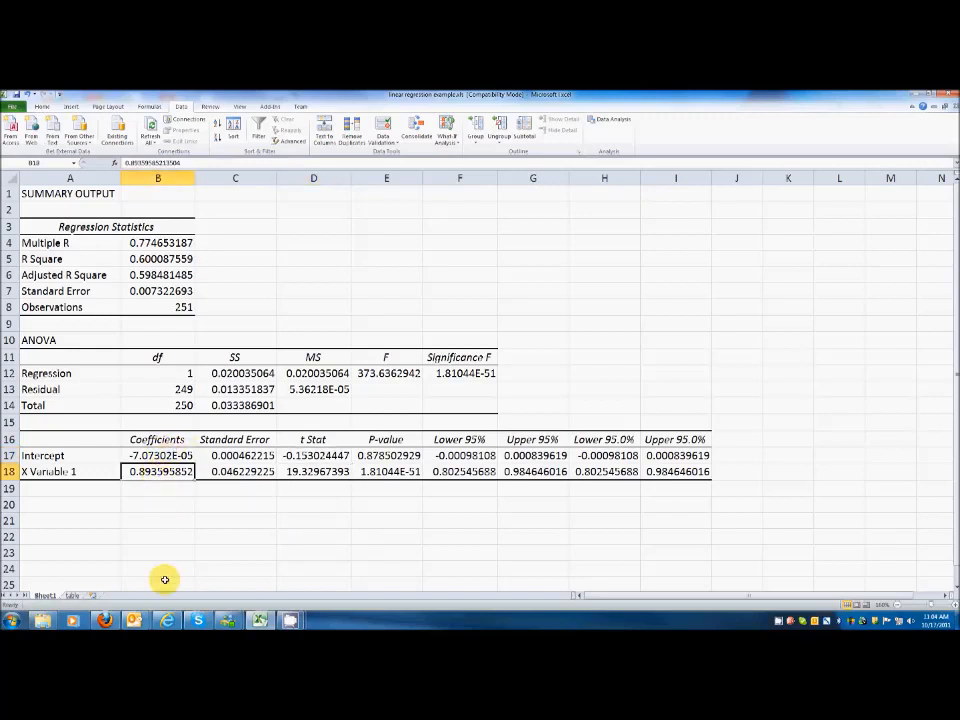